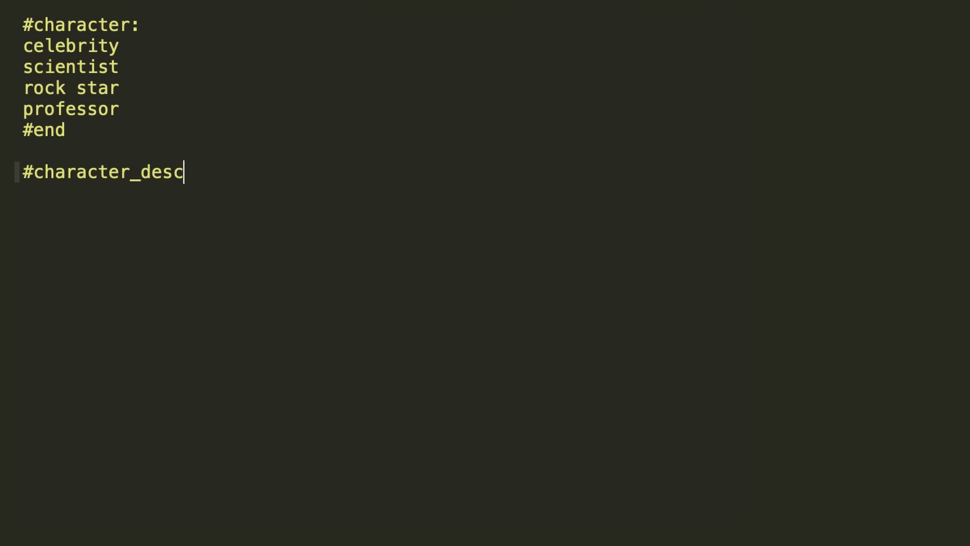
Step: Finish the character descriptions (anxious, cunning, magical, wealthy) and add the #genre and #theme lists
type("iptionanxious")
key("Return")
type("cunning")
key("Return")
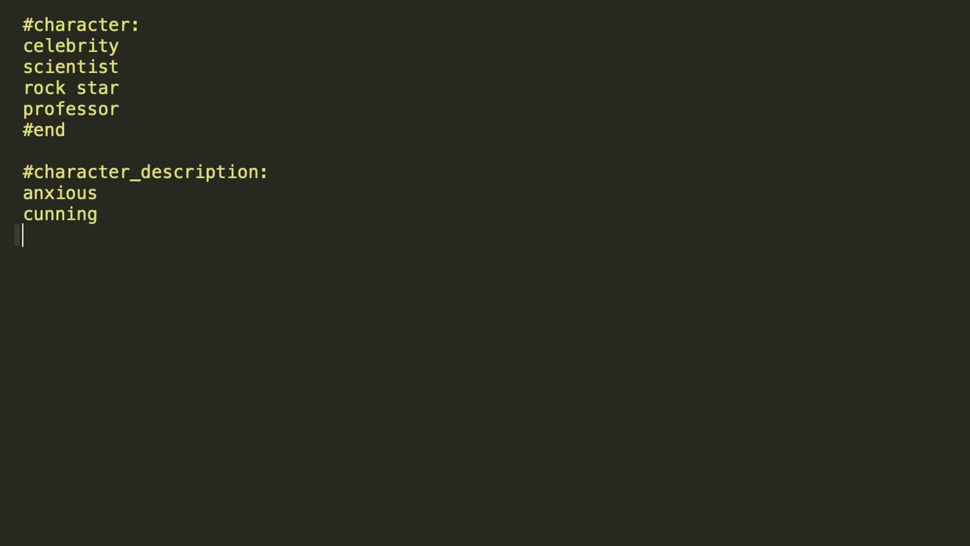
type("magical")
key("Return")
type("wealthy #end  #genre: puzzle horror rhythm typing #end  #theme corruption friendship technology growing up #end  #")
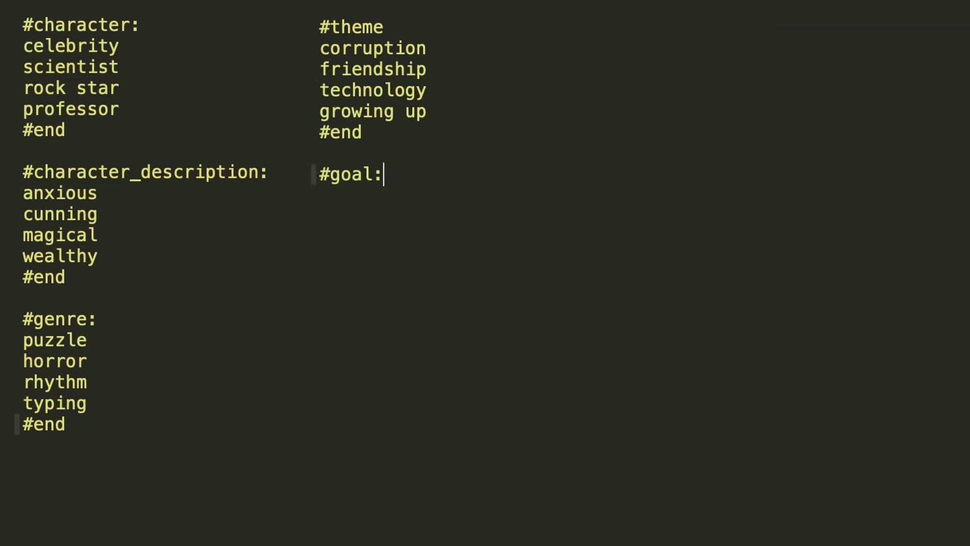
Step: Add goals 'make some friends', 'conquer the world', 'find [treasure, a home, somebody to love]' and begin 'defeat'
key("Return")
type("make ")
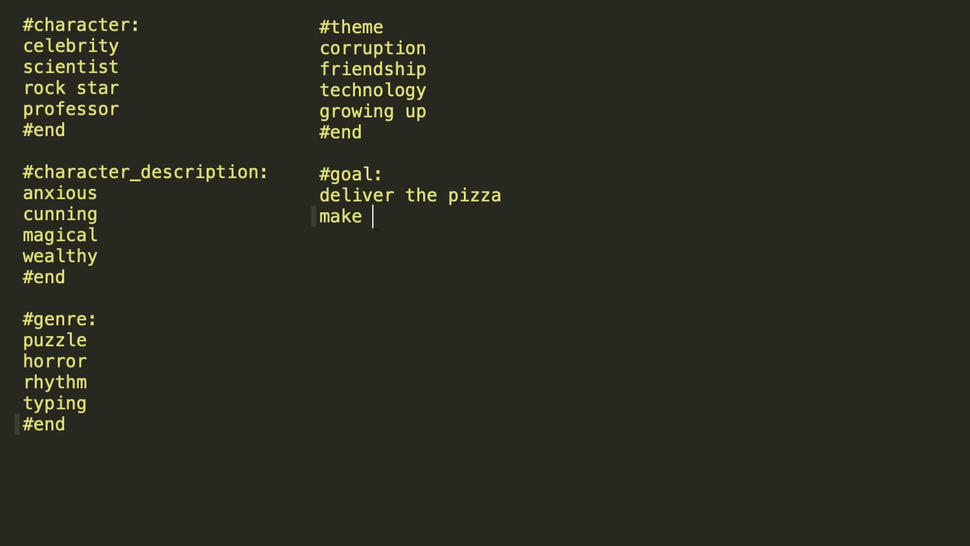
type("some friends conquer the world ")
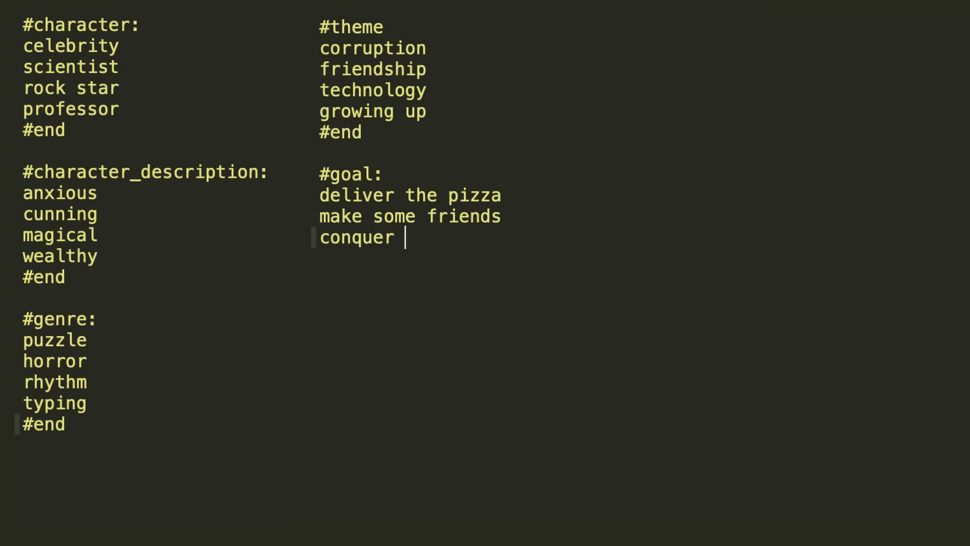
type("find [treaure, a home, somebody to love")
key("End")
key("Return")
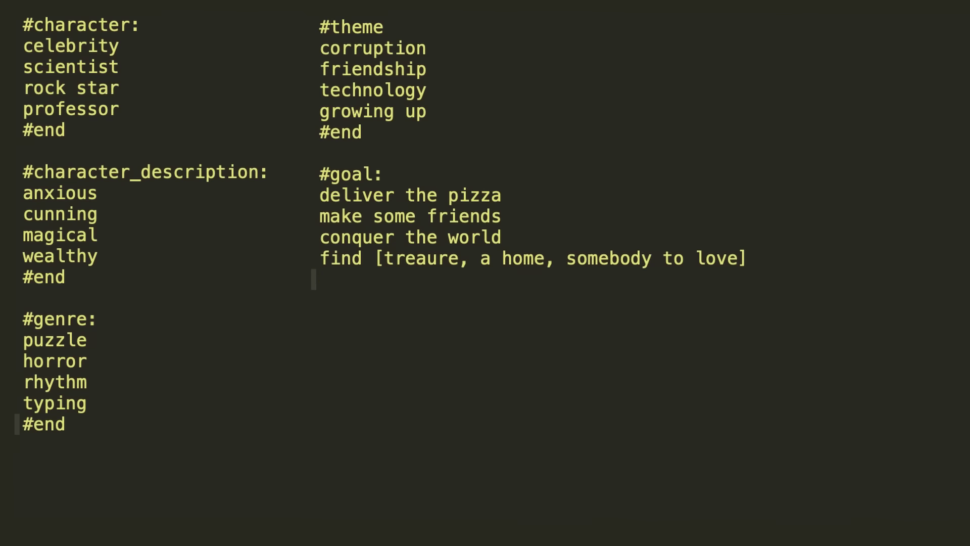
type("defe")
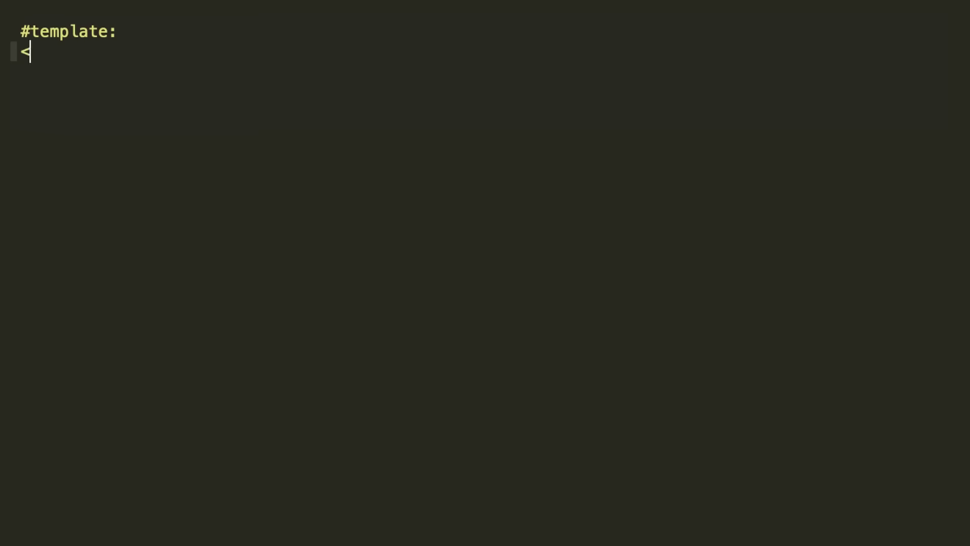
type("a> @mood@ @genre@ game about @theme@ and @theme@")
key("Return")
type("<a> @mood@ game about @theme@ set @setting@, where you play as @character@ @goal@")
key("Return")
type("<a> [mix between, blend of] the @")
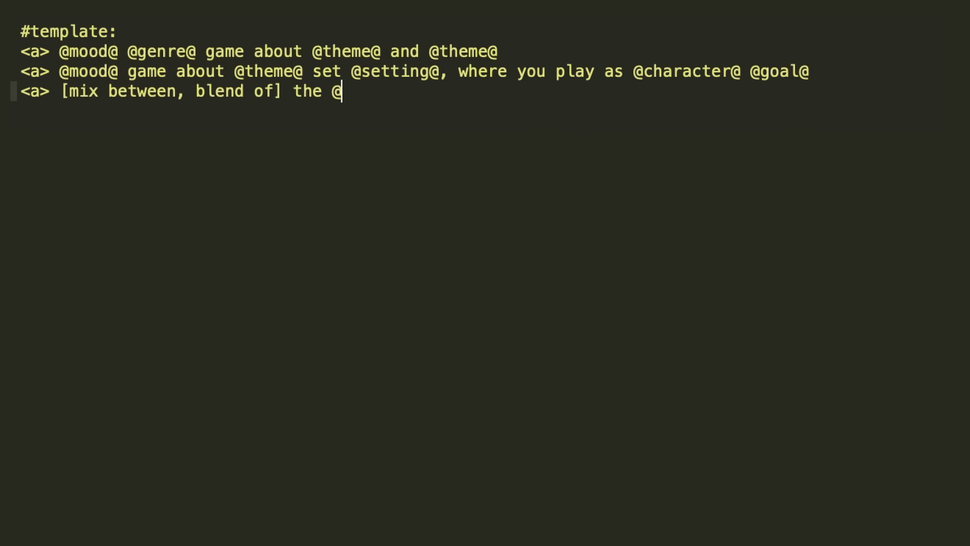
type("genre@ and @genre@ game genres, where you play as @character@")
key("Return")
type("#end';")
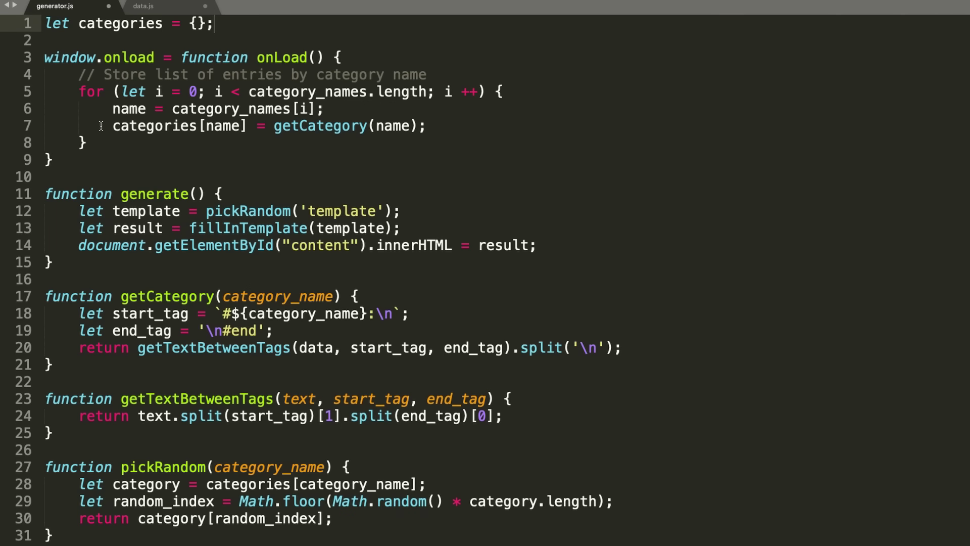
Step: Highlight window.onload and the random-template line, then jump to the fillInTemplate definition
left_click_drag(96, 160, 31, 59)
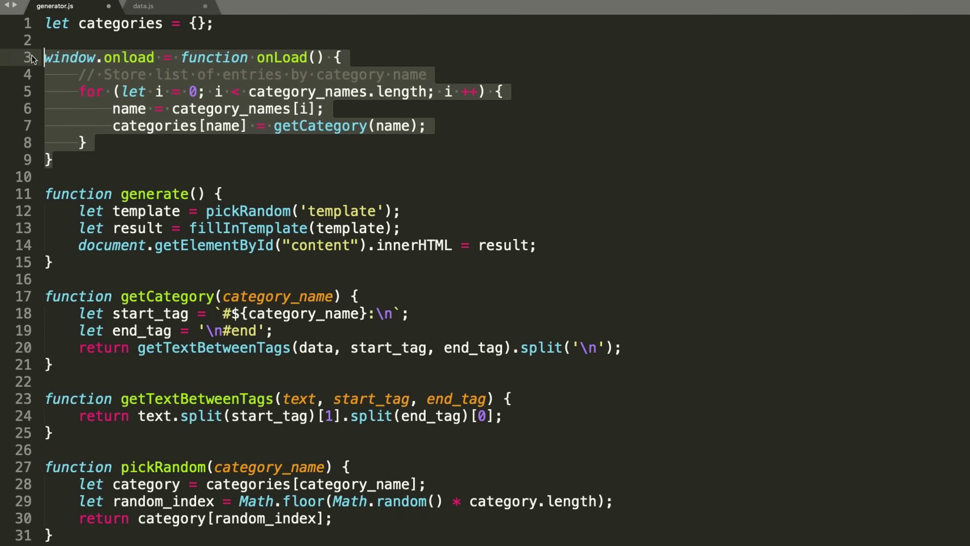
left_click_drag(71, 212, 394, 210)
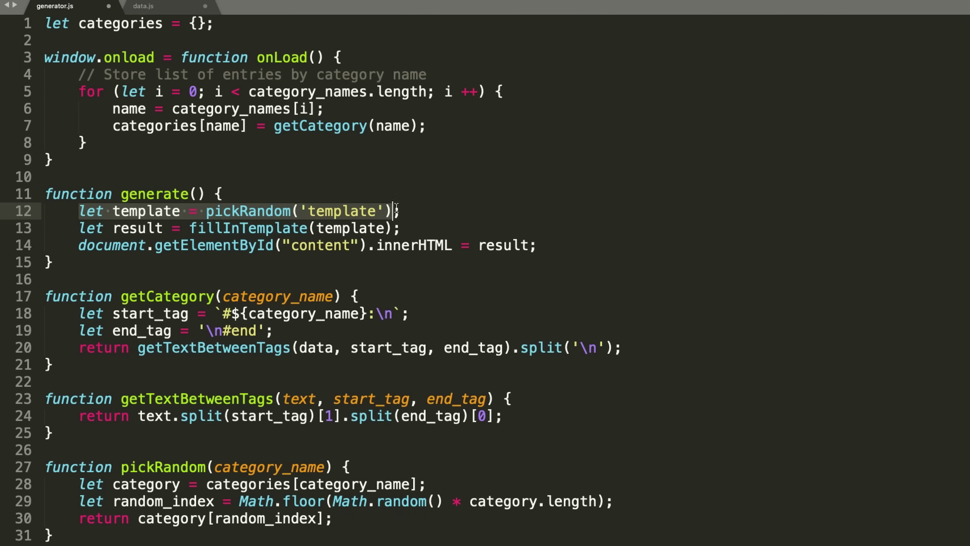
double_click(232, 228)
key("F12")
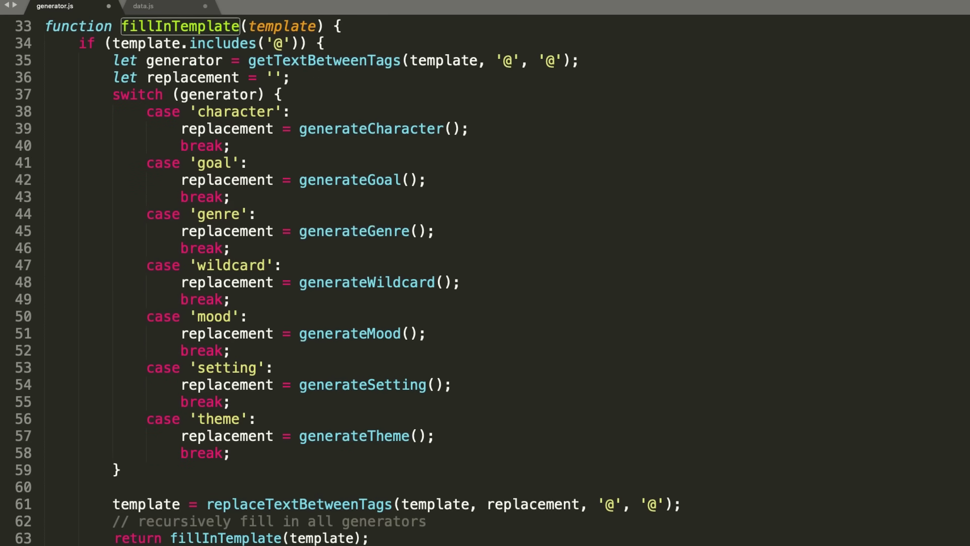
Step: Jump to generateCharacter and highlight its description lines and character-group block
left_click_drag(182, 130, 489, 130)
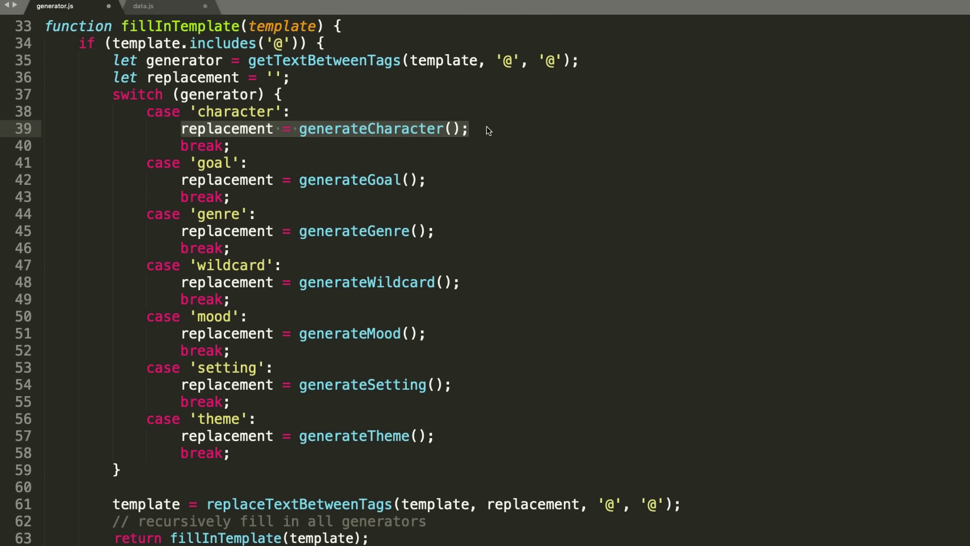
key("F12")
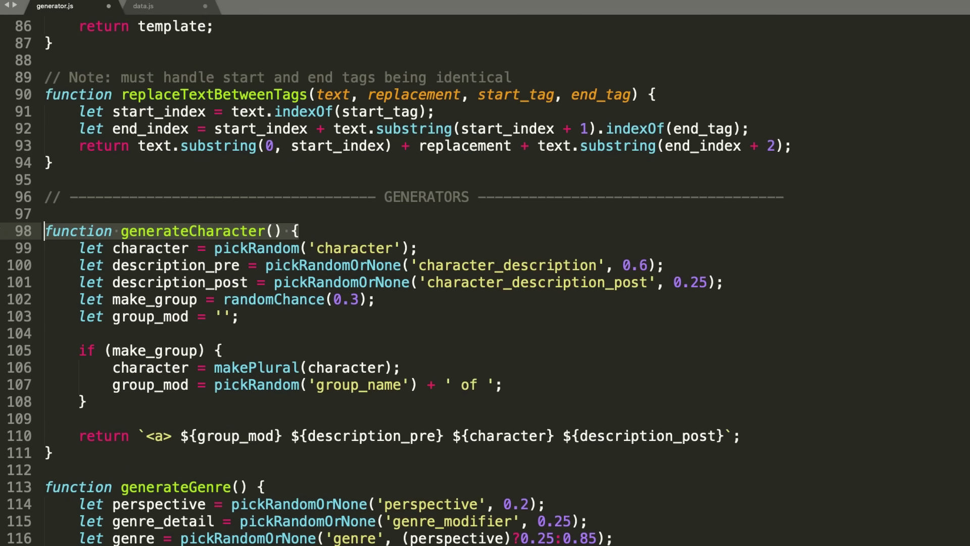
left_click_drag(74, 268, 732, 293)
left_click_drag(80, 350, 110, 399)
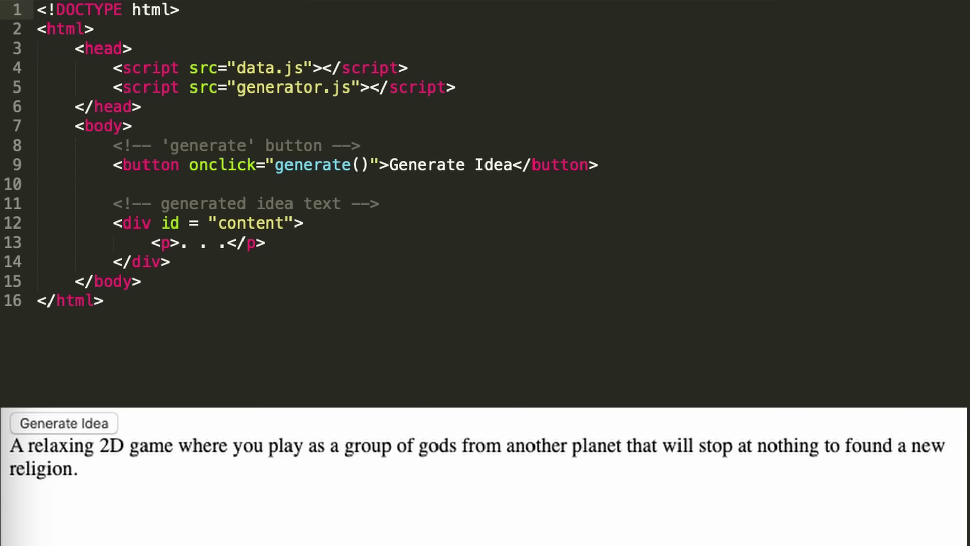
Step: Link stylesheet.css in the head and add class "button" to the button tag
key("Return")
type("<")
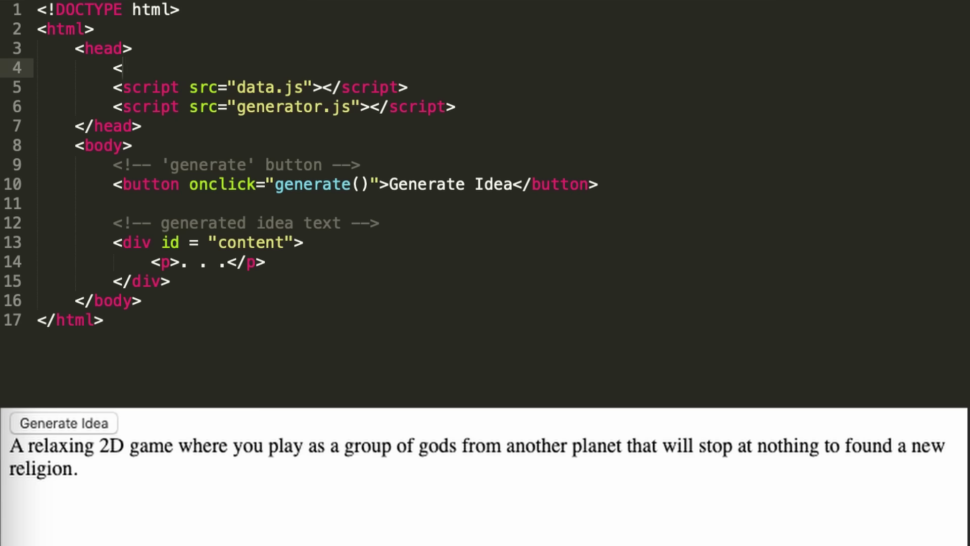
type("link rel=\"stylesheet\" href=\"stylesheet.css\">")
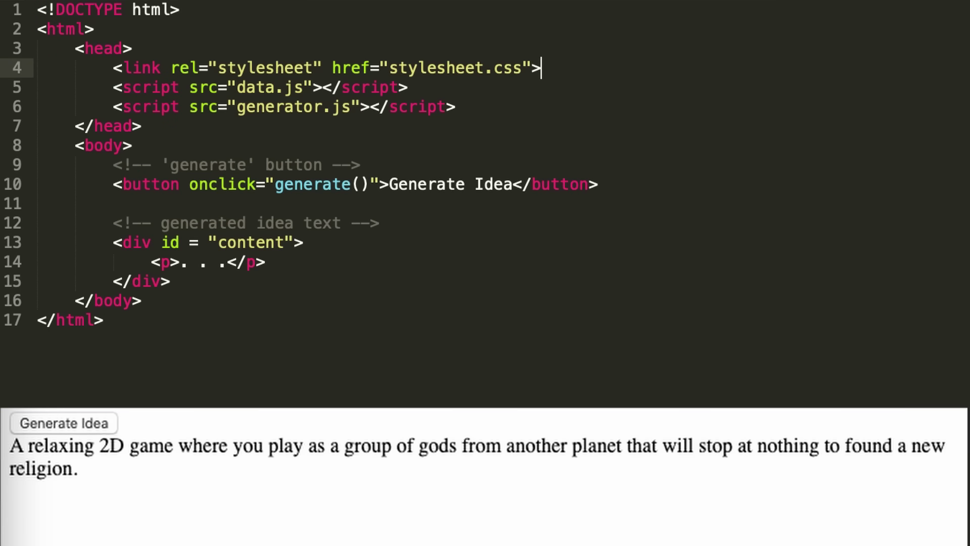
left_click(179, 185)
type("class = \"button\"")
left_click(159, 243)
type("class = \"prompt\"")
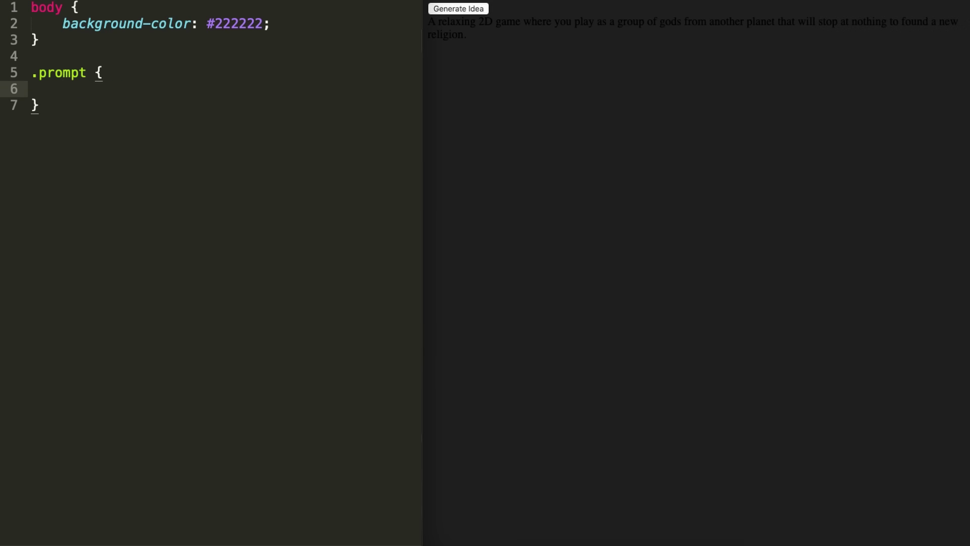
type("text-align:center; font-size:25px;")
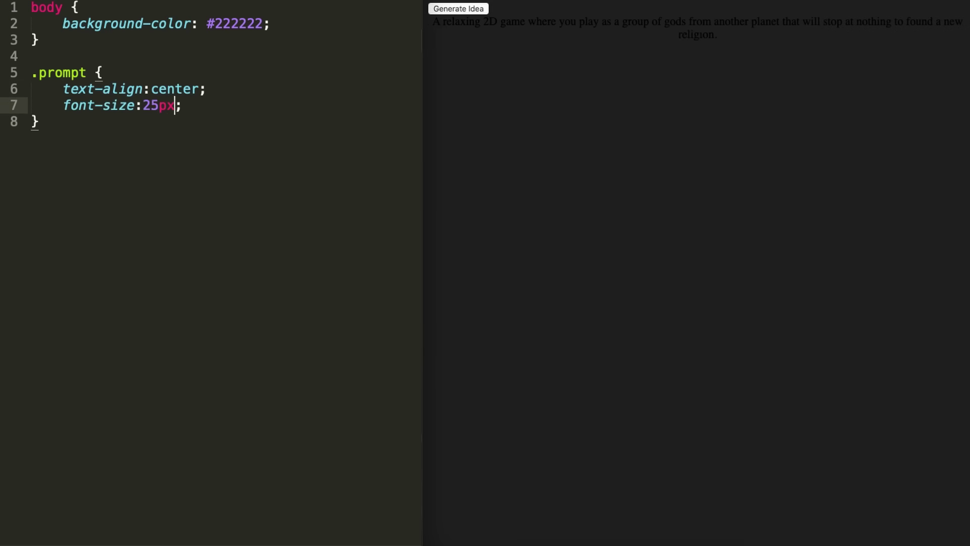
type(" color:white;  top:40%position:fixed; left:50%;transform:translate(-50%,-50%);")
key("ctrl+Home")
key("Return")
key("Up")
type("@font-face { font-family:opensans; scr: url('Resources/OpenSans-Regular.ttf'); }")
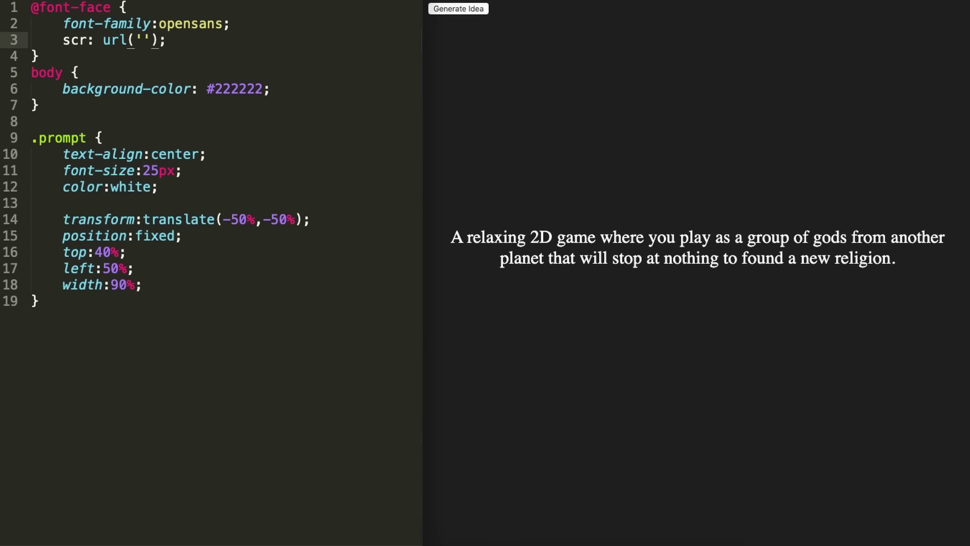
left_click(104, 154)
type("font-family:opensans;")
Step: Create a red #eb3f3f .button rule in opensans with user-select:none
left_click(40, 334)
type(".button { background-color: #eb3f3f; font-family:opensans; text-align: center; font-size:25px; color:white; border:none; cursor:pointer;  position:fixed; bottom:10%; width:50%; left:25%;")
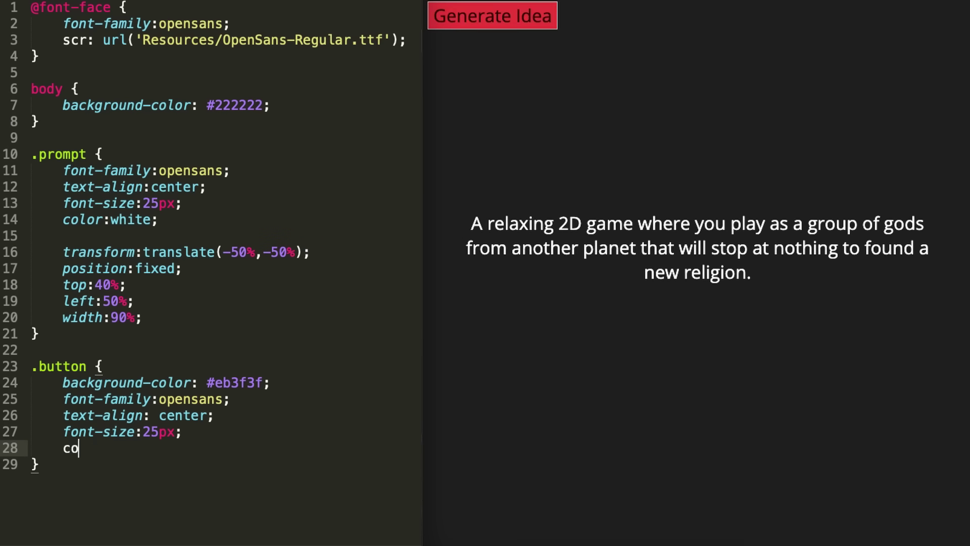
type(" padding:10px 0px; }  .button:hover { background-color: #ff")
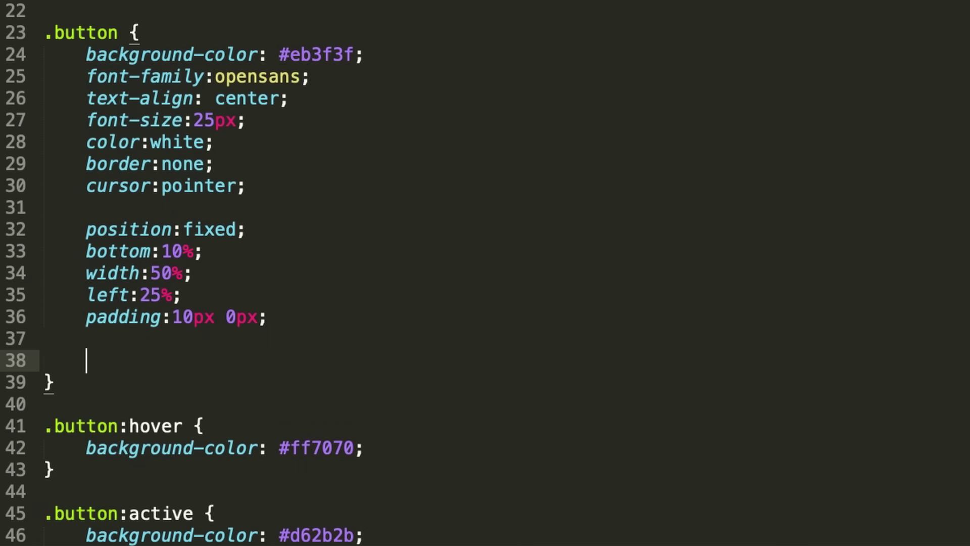
type("/*stackoverflow.com/questions/826782/how-to-disable-text-selection-highlighting */")
key("Return")
type("user-select")
key("Tab")
type("none")
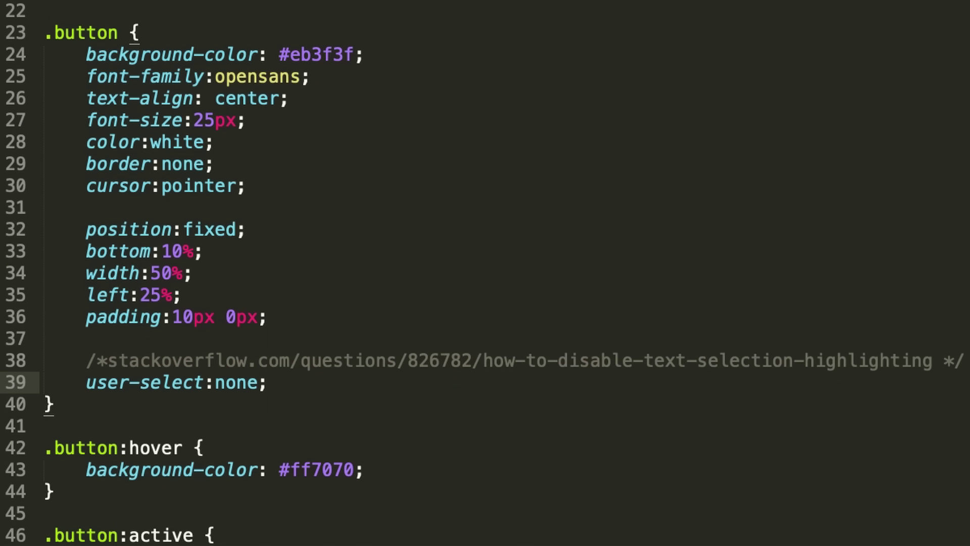
Step: Add -webkit-user-select, -webkit-touch-callout, -moz-user-select and -ms-user-select set to none with browser comments
key("Return")
type("-webkit-user-")
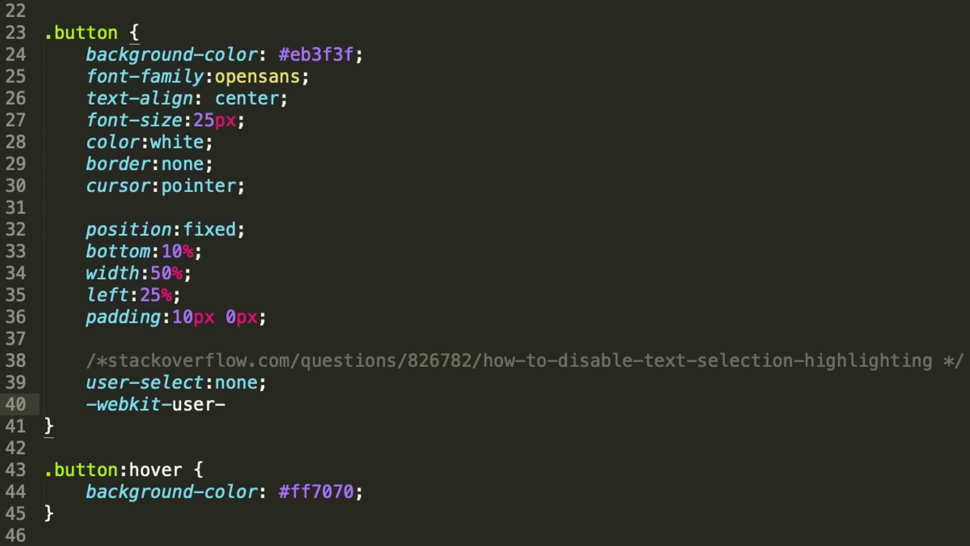
type("select")
key("Tab")
type("none")
key("End")
type("/* Safari */")
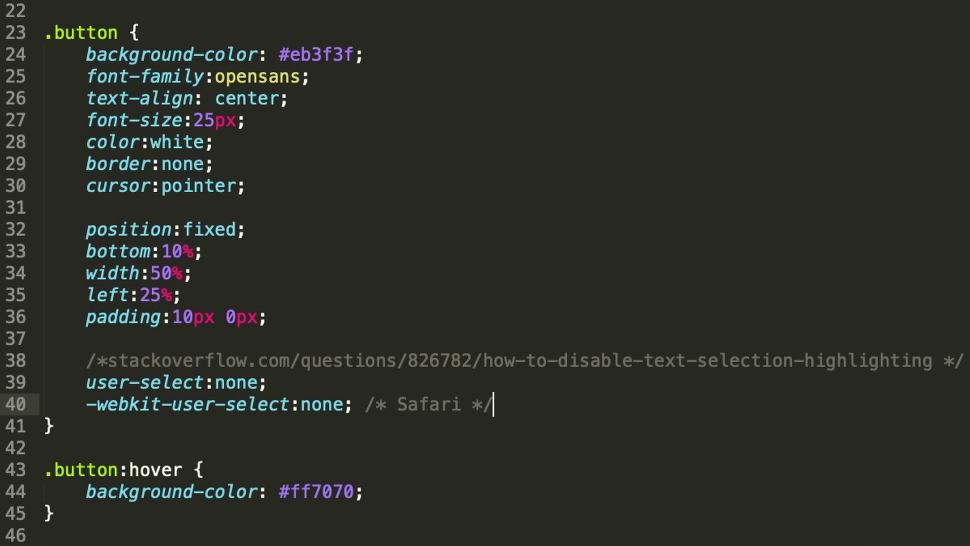
key("Return")
type("-webkit-touch-callout:none; /* Safari (iOS) */")
key("Return")
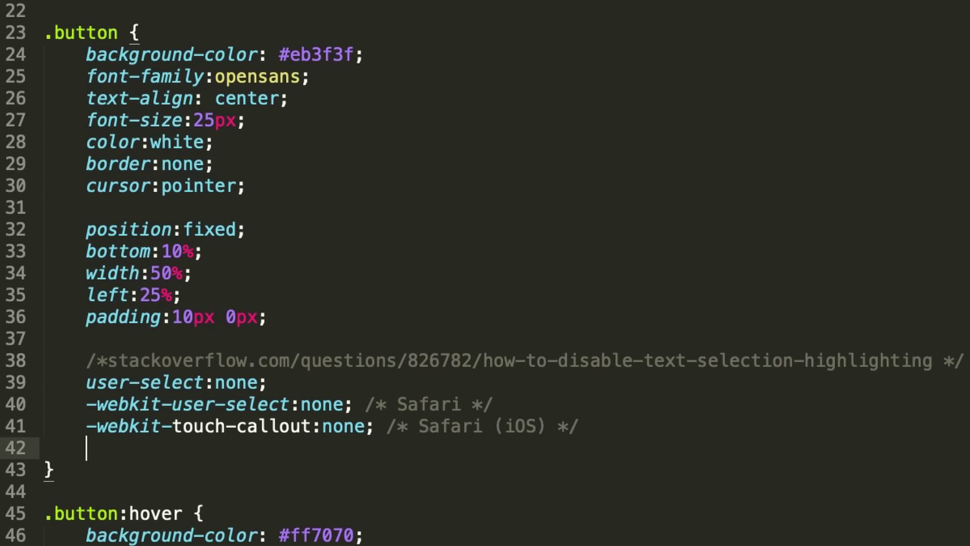
type("-moz-user-select:none; /* Old versions of Firefox */")
key("Return")
type("-ms")
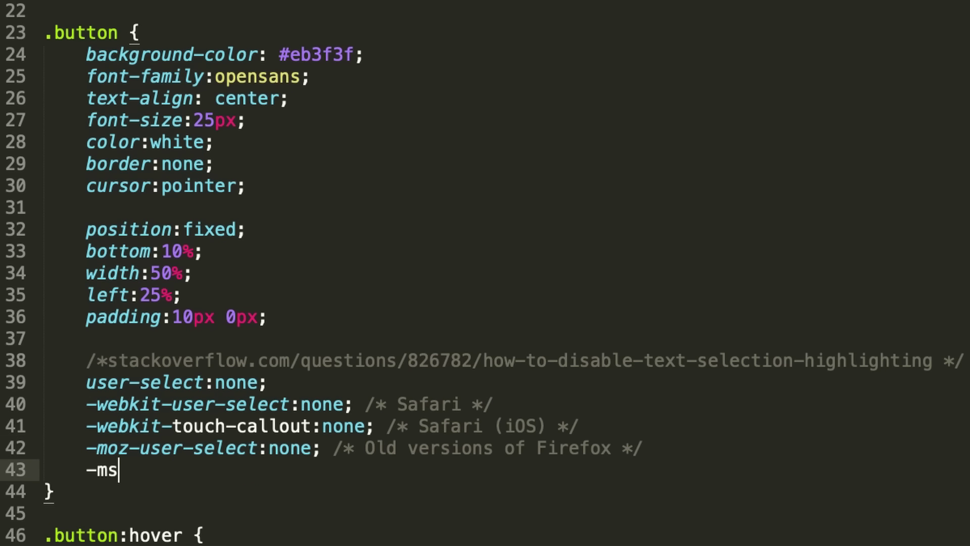
type("-user-select:none; /* Internet Explorer,")
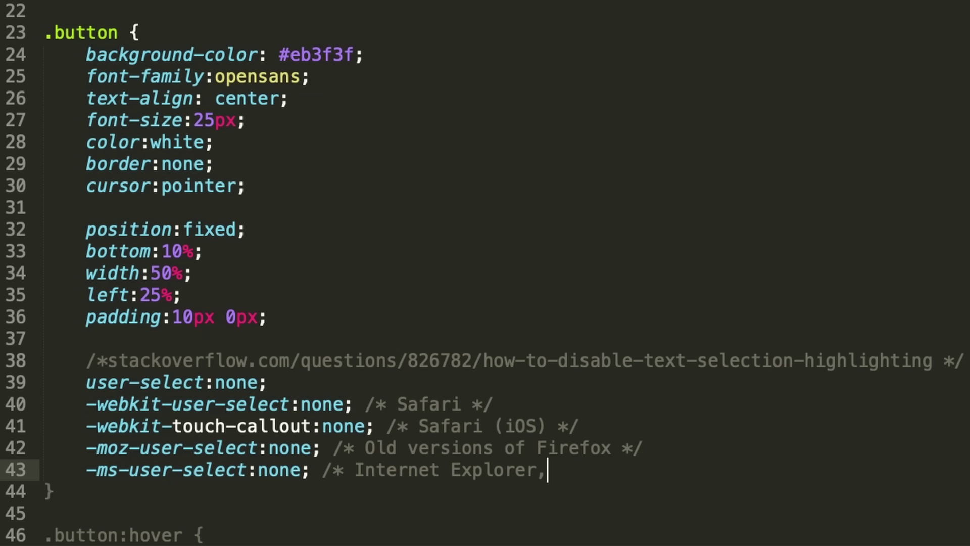
type(" Edge */")
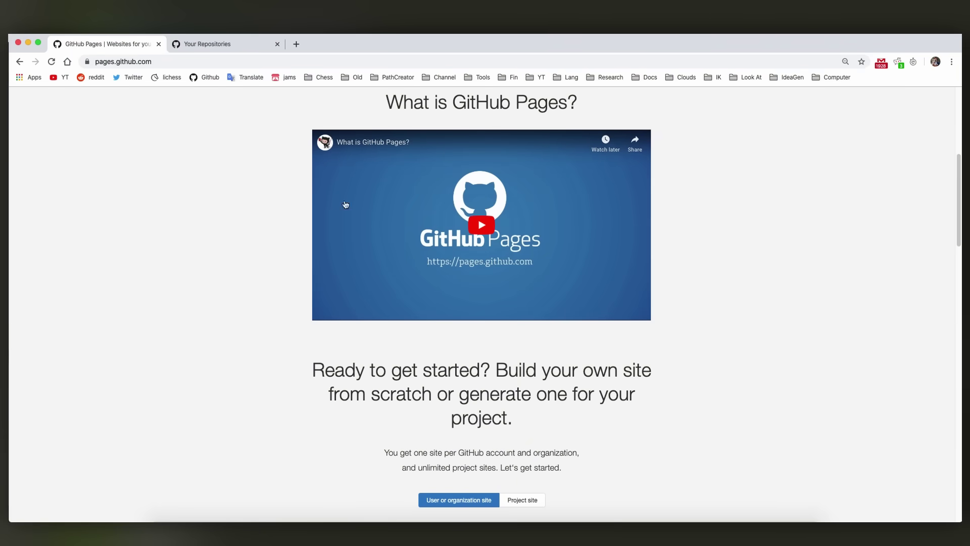
Step: Show Your Repositories and select the github.io repository name
left_click(196, 44)
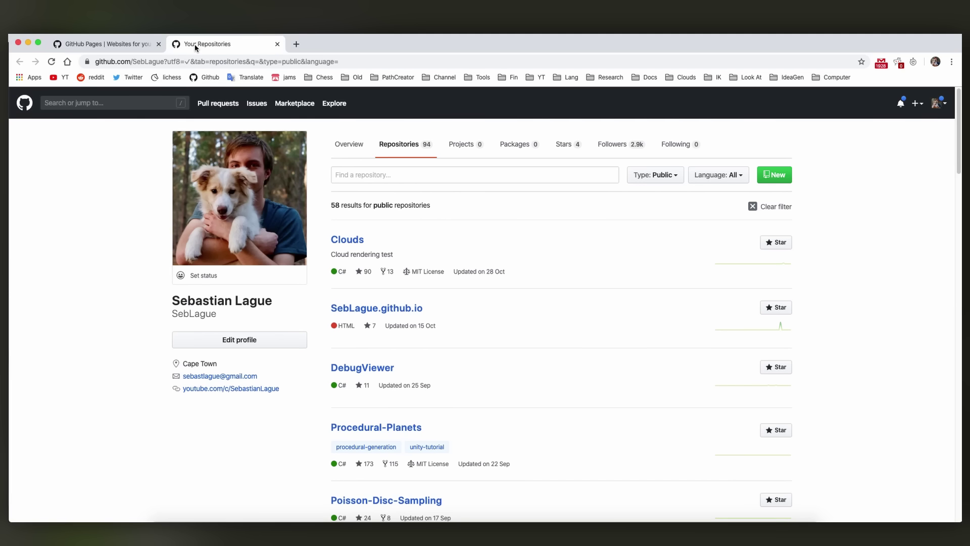
left_click_drag(420, 307, 345, 303)
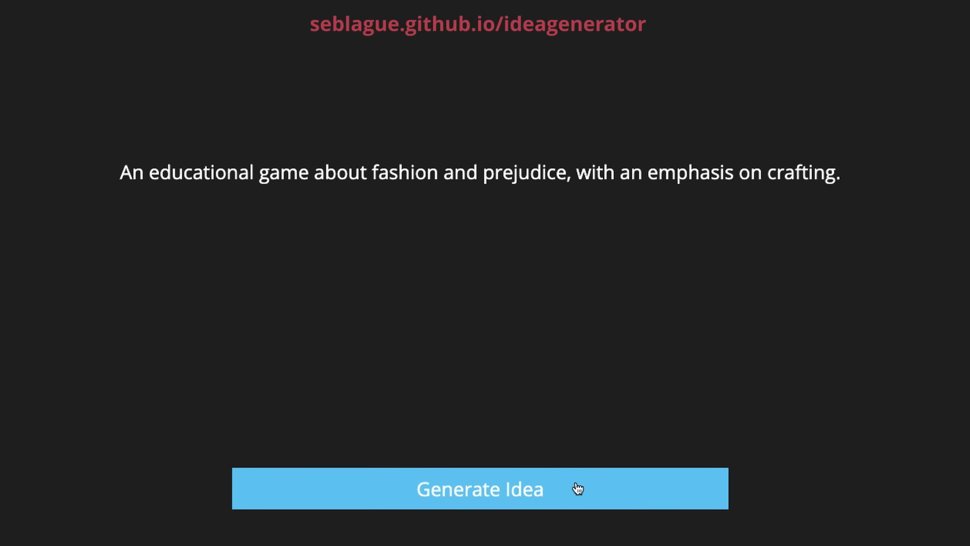
Step: Generate ideas six times until the horror ghost bee-keeping idea appears, then select that sentence
left_click(578, 488)
left_click(578, 488)
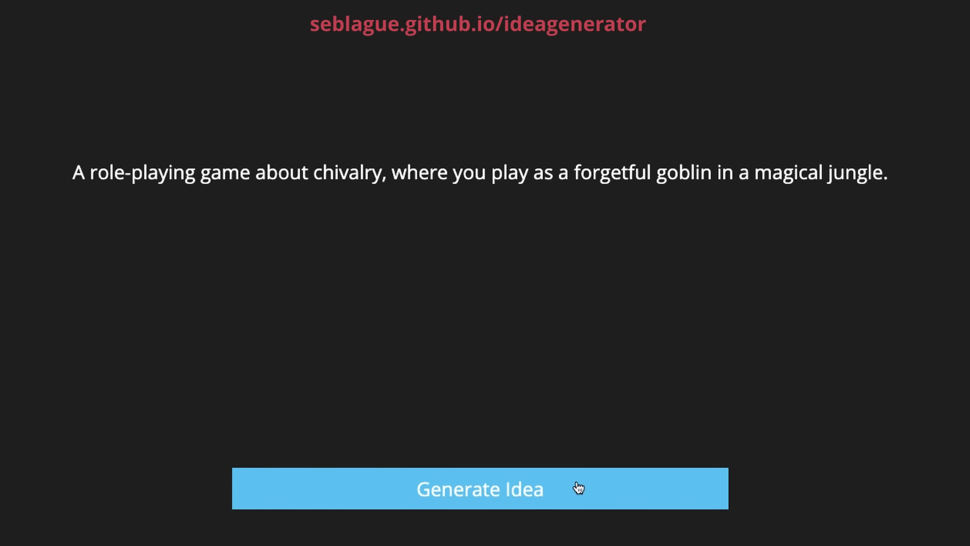
left_click(578, 488)
left_click(577, 488)
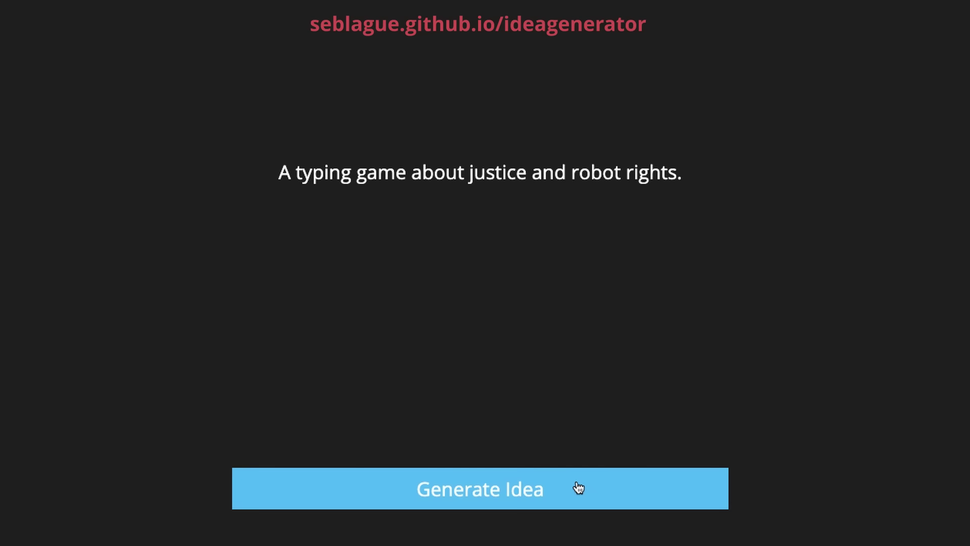
left_click(577, 488)
left_click(579, 488)
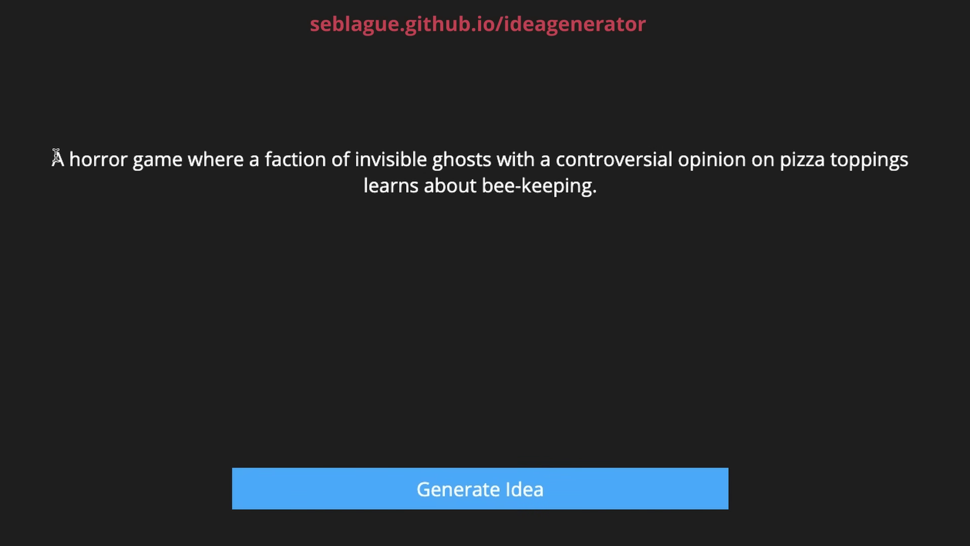
left_click_drag(58, 157, 641, 197)
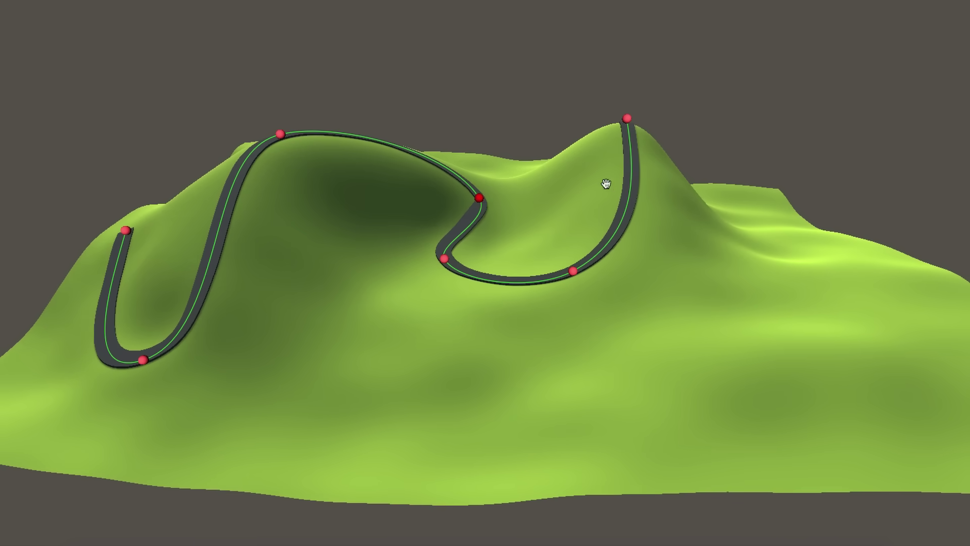
Step: Move the road's end point off the hilltop and add a left-segment point dragged right
left_click_drag(629, 123, 771, 188)
left_click(222, 225)
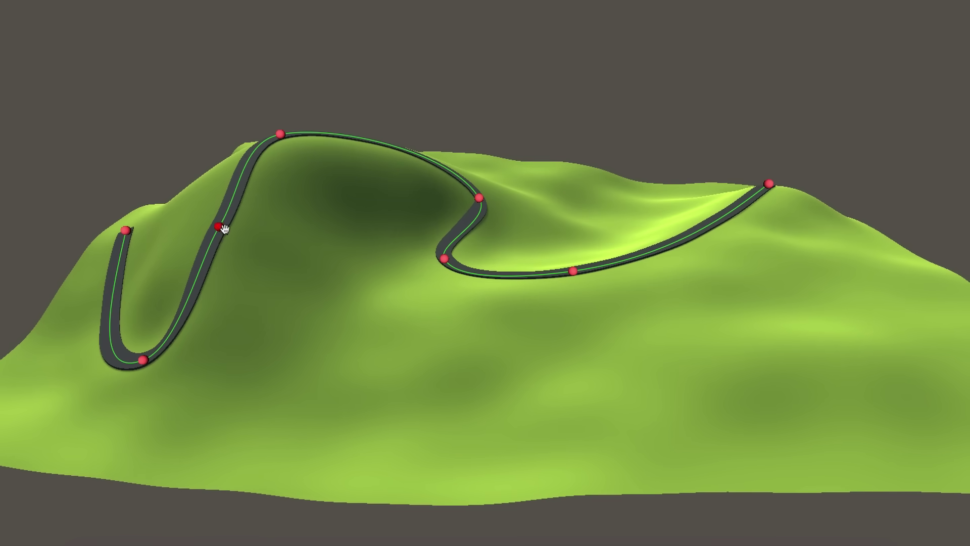
left_click_drag(223, 225, 329, 237)
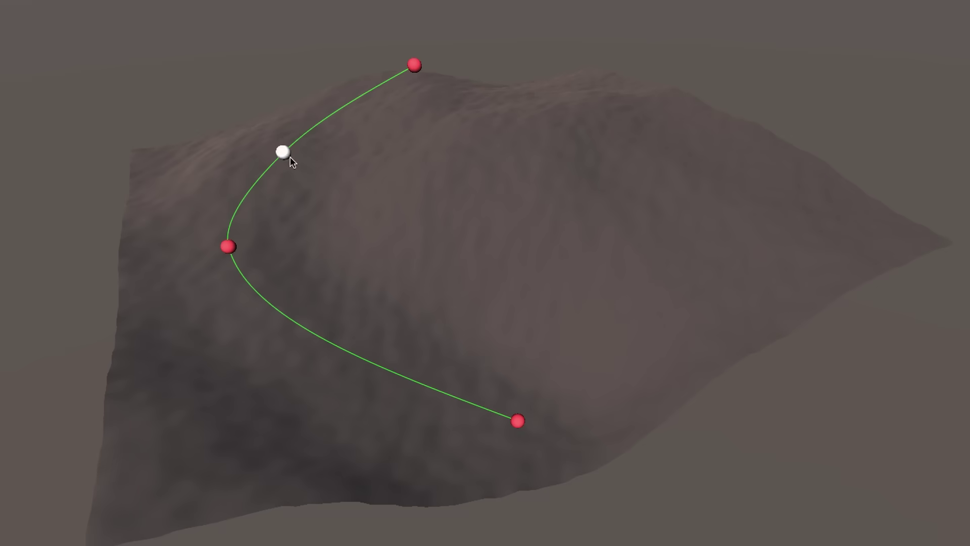
Step: Move and add path points across the hills, then extend the path so fences follow it
left_click_drag(289, 156, 670, 66)
left_click_drag(501, 131, 591, 324)
left_click_drag(520, 417, 456, 261)
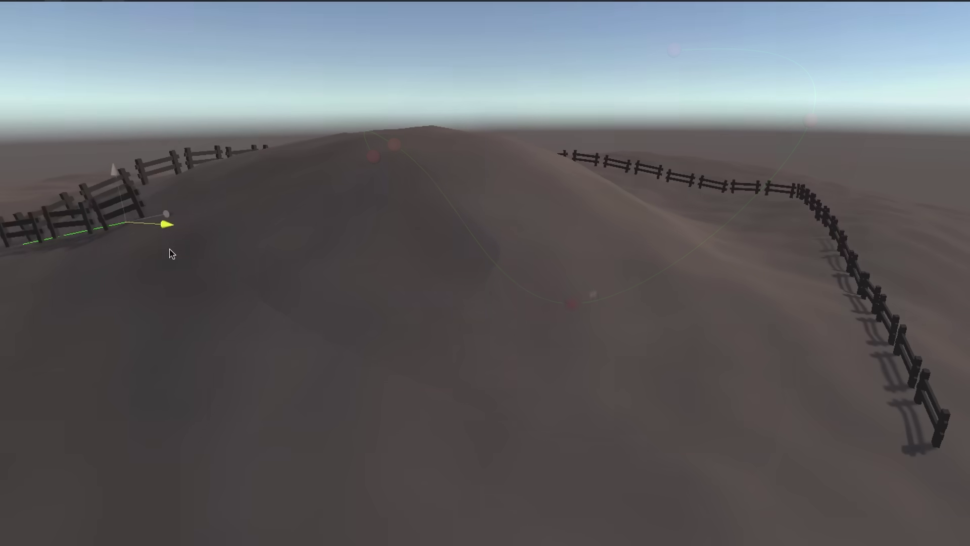
left_click_drag(168, 251, 678, 303)
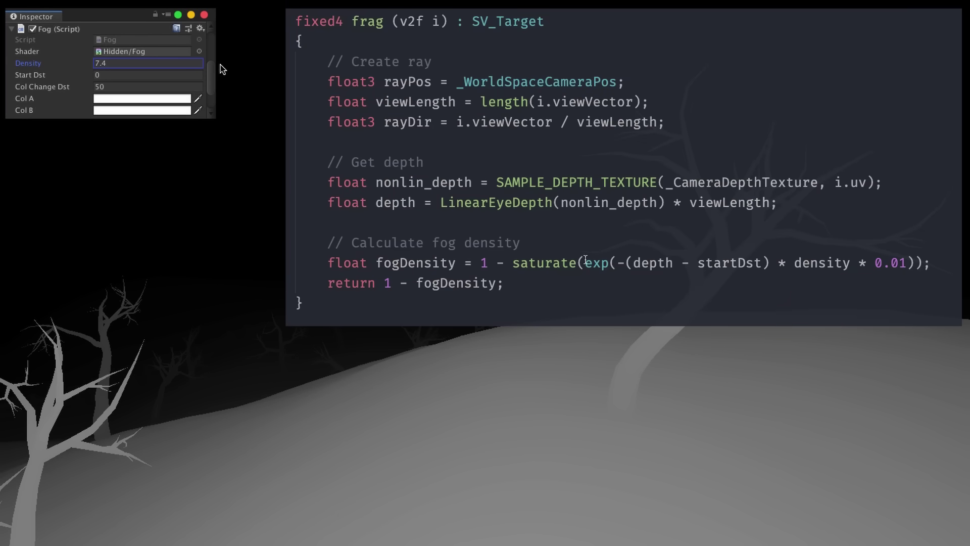
Step: Select the exp fog density expression in the frag function
left_click_drag(586, 260, 633, 263)
left_click_drag(901, 266, 918, 263)
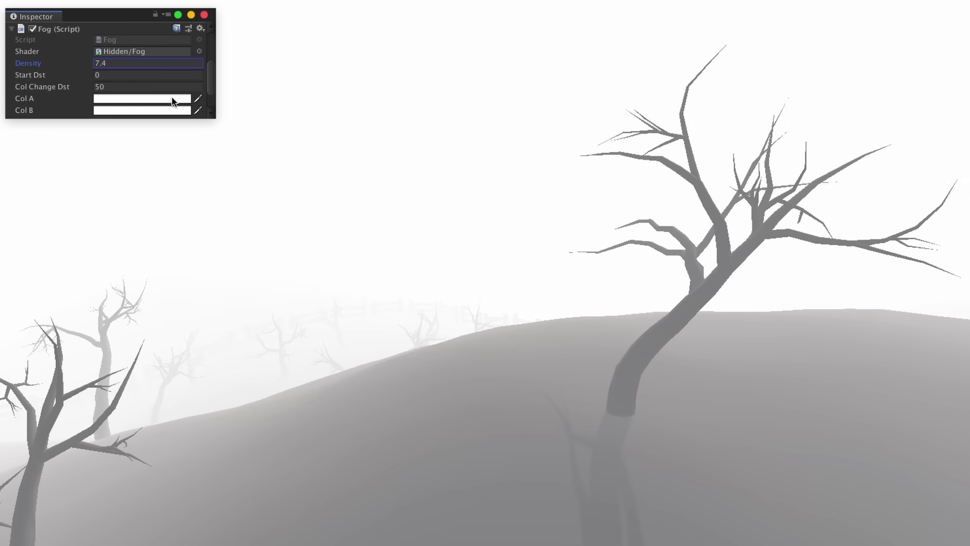
Step: Set the Fog script's Col A to red and Col B to purple
left_click(173, 99)
left_click(312, 95)
left_click(306, 97)
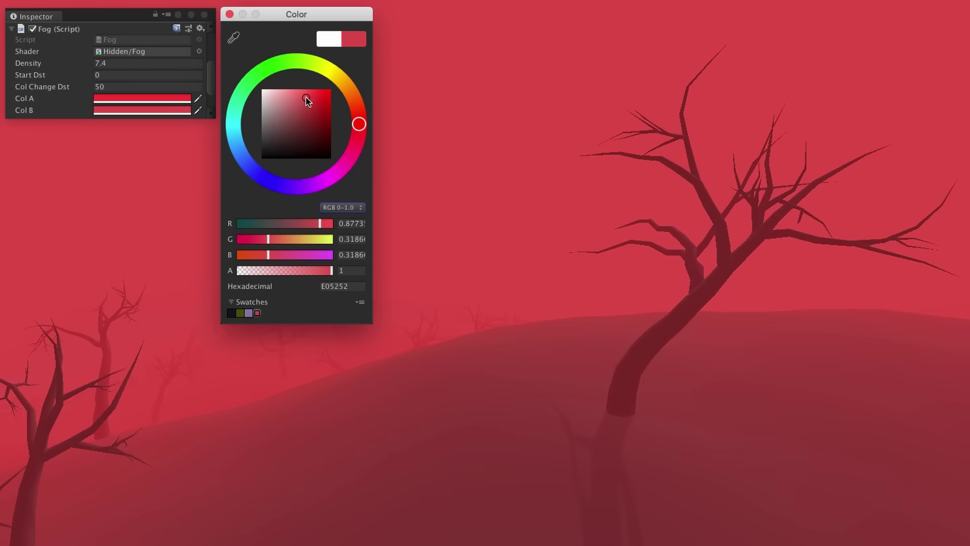
left_click_drag(242, 135, 280, 200)
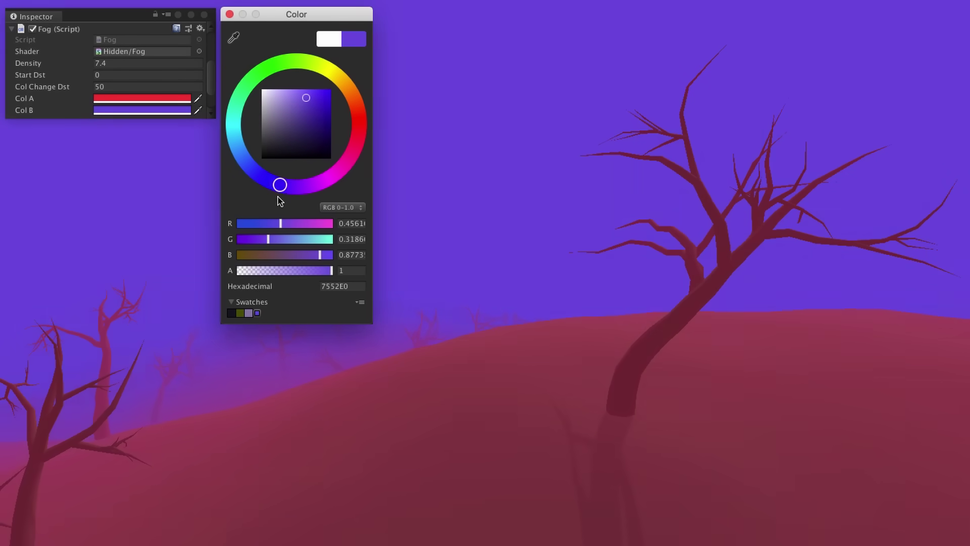
left_click(230, 15)
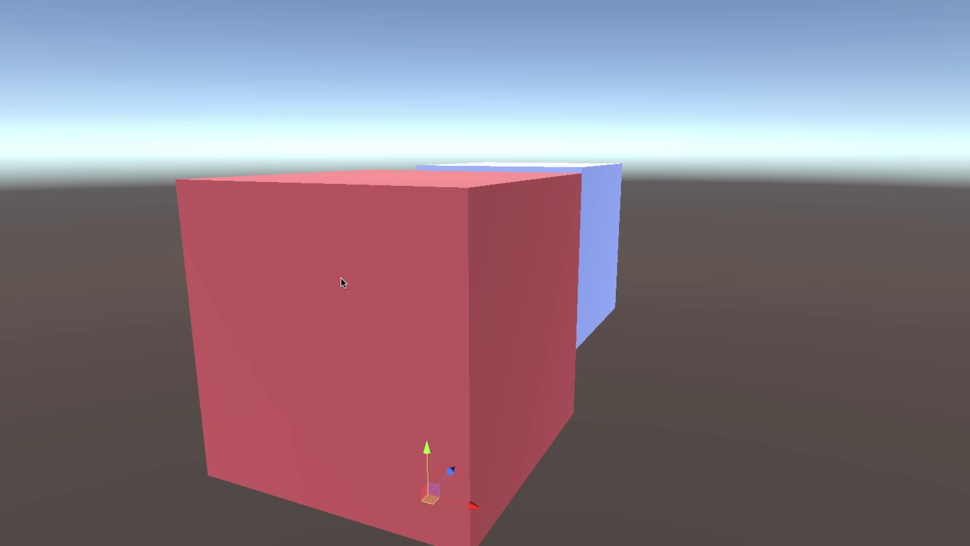
Step: Zoom and orbit the Scene view to look down on the red and blue cubes
scroll(429, 302, "down", 5)
left_click_drag(480, 277, 268, 295, "alt")
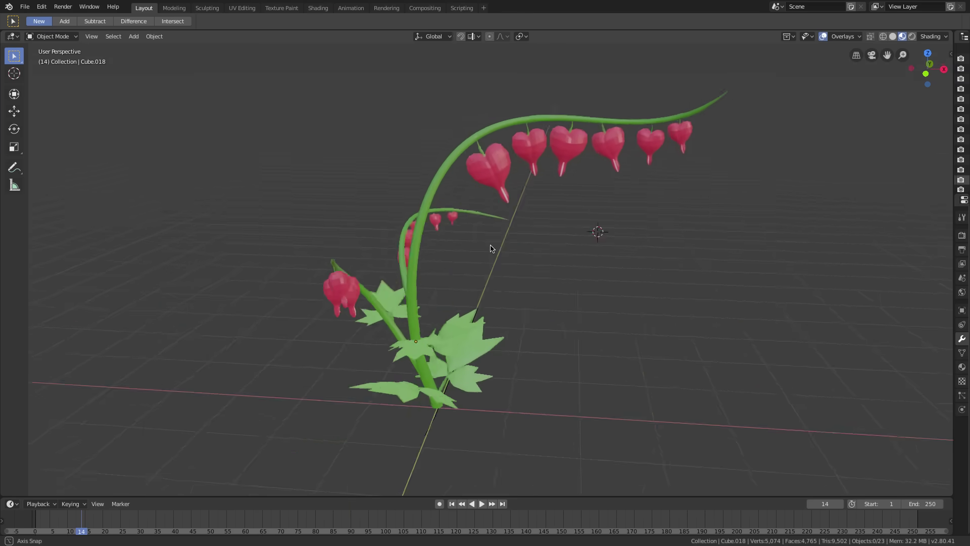
Step: Orbit the plant to a front view and select the entire linked stem mesh
middle_click_drag(494, 249, 168, 232)
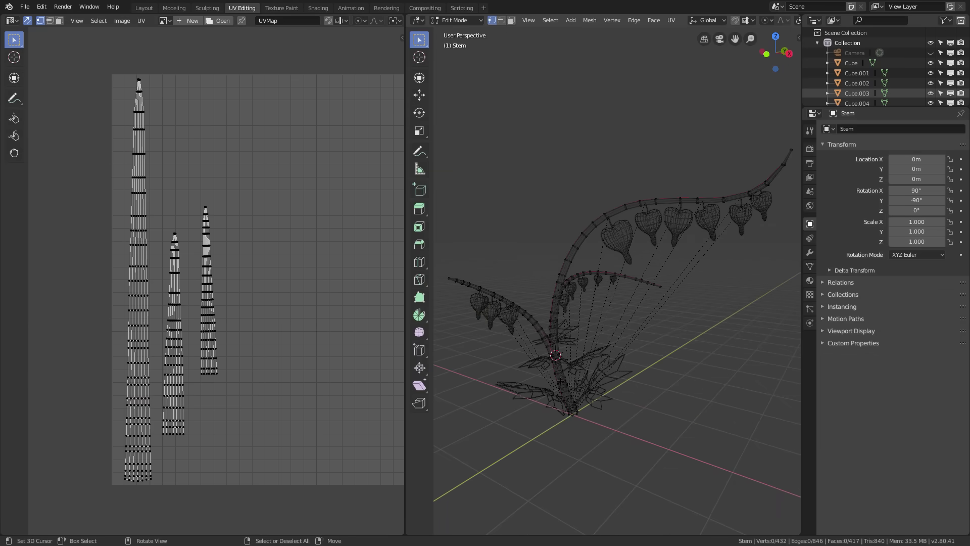
key("l")
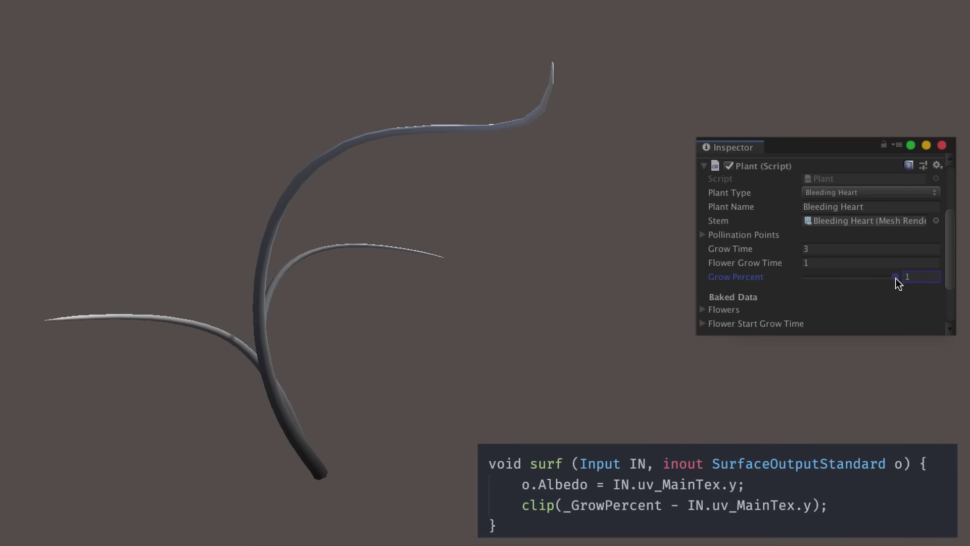
Step: Lower the stem material's Grow Percent to 0.897
left_click_drag(895, 278, 886, 278)
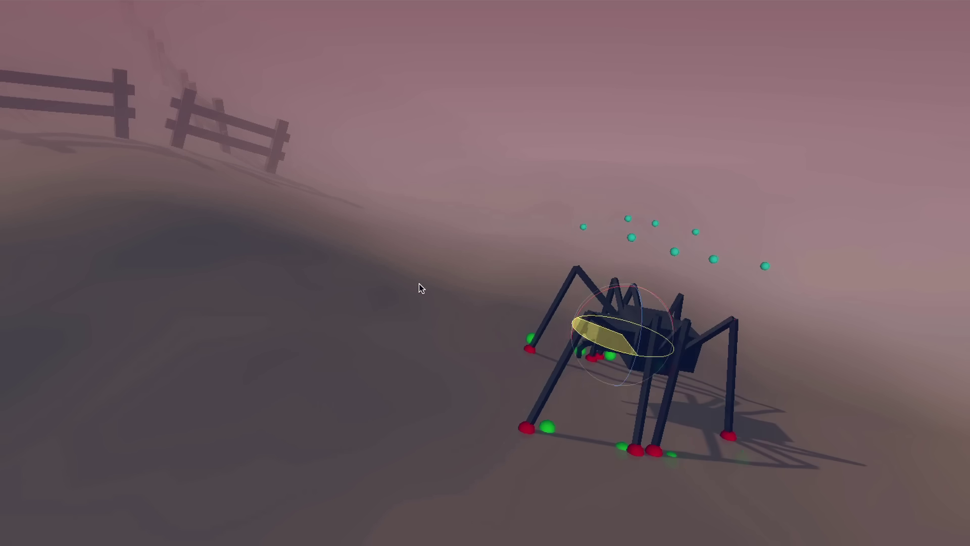
Step: Tilt the spider rig slightly forward, then slide it left and back right up the slope
left_click_drag(639, 319, 640, 328)
key("w")
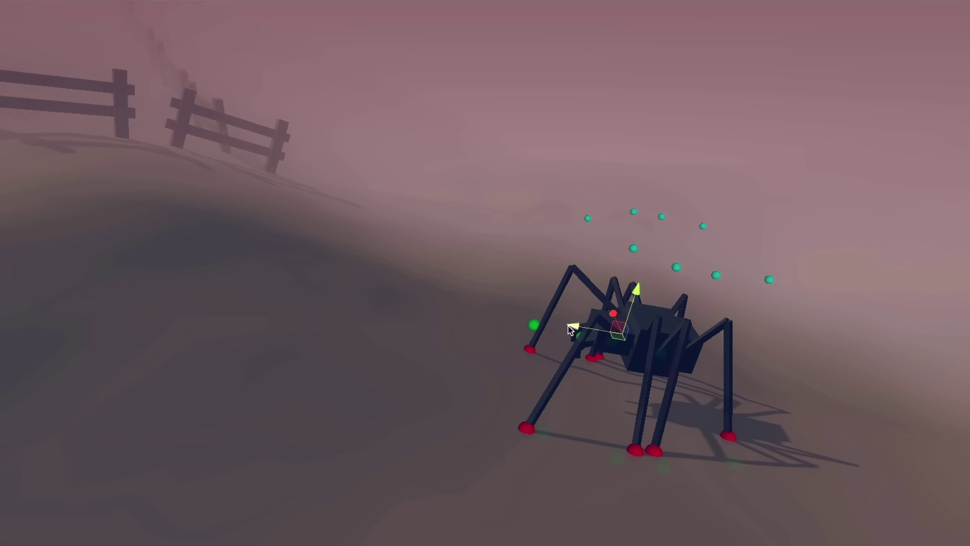
left_click_drag(568, 328, 189, 273)
left_click_drag(394, 272, 816, 212)
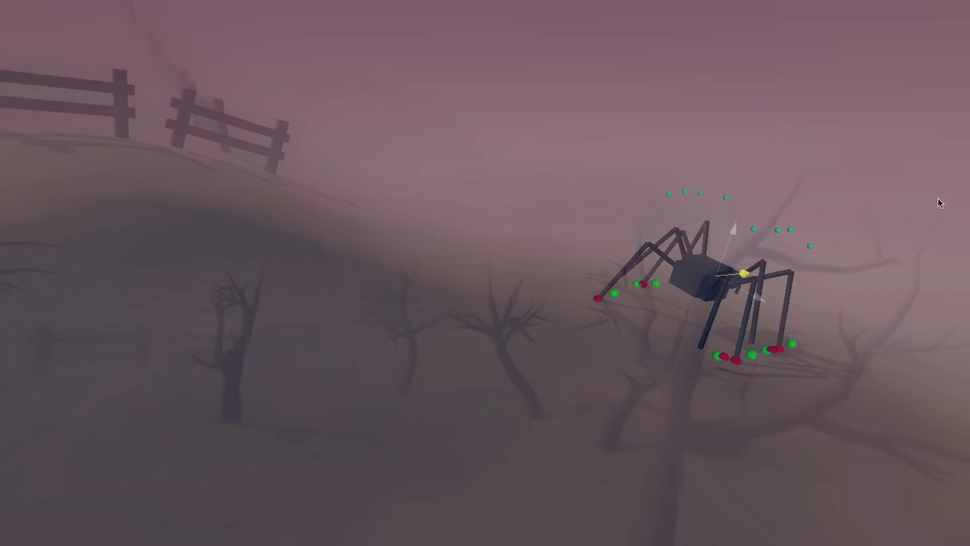